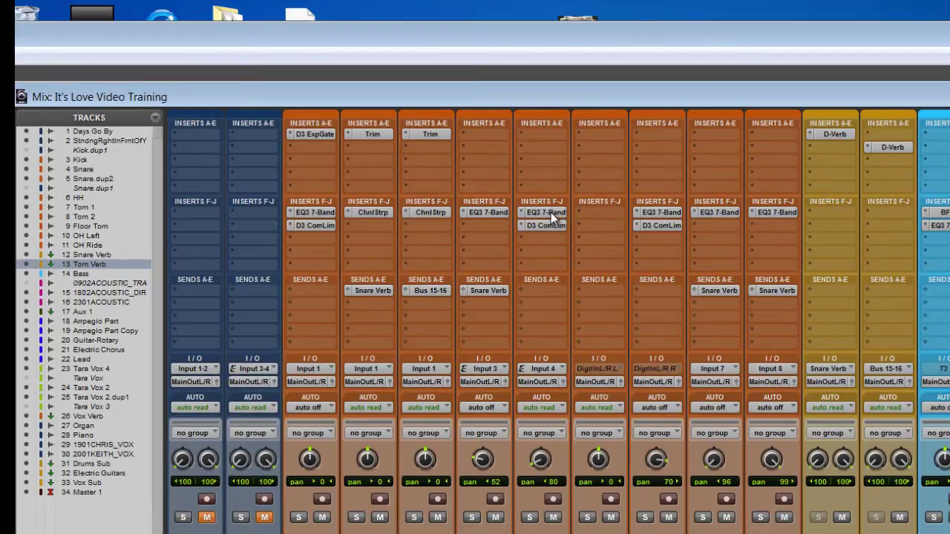
Copy the EQ3 7-Band and D3 ComLim inserts onto Tom 1, then open and position Tom 2's EQ3 window.
{"action": "left_click_drag", "start_coordinate": [551, 212], "coordinate": [584, 214]}
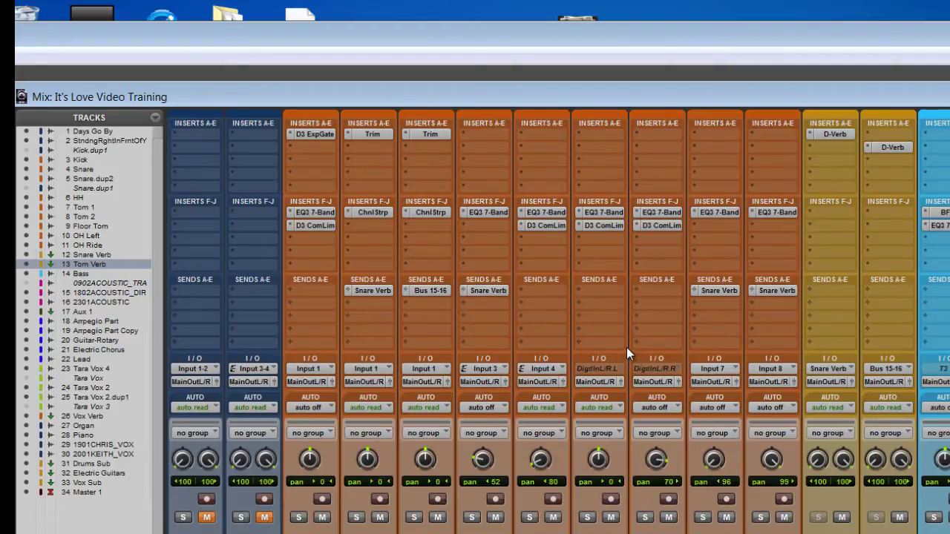
{"action": "left_click_drag", "start_coordinate": [582, 234], "coordinate": [607, 213]}
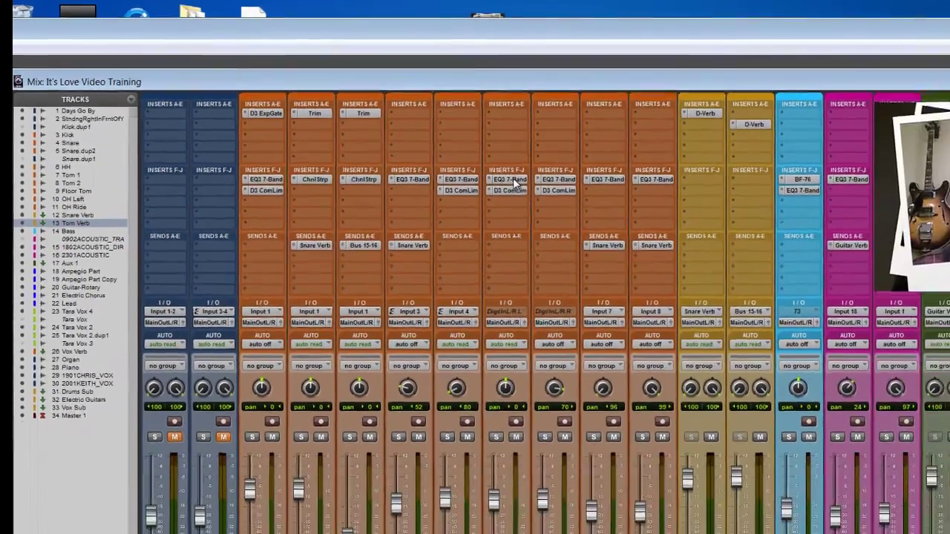
{"action": "left_click", "coordinate": [605, 213]}
{"action": "left_click_drag", "start_coordinate": [949, 70], "coordinate": [949, 97]}
{"action": "left_click_drag", "start_coordinate": [723, 64], "coordinate": [729, 67]}
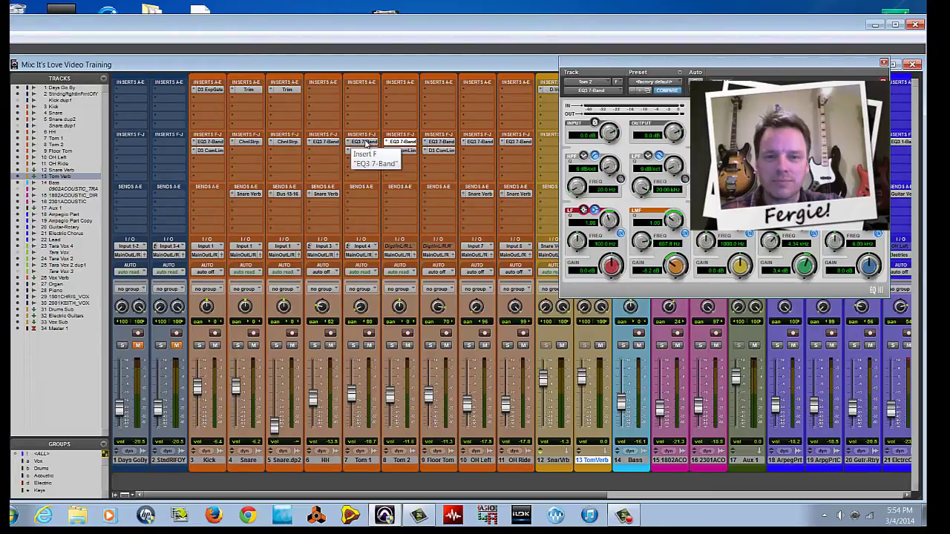
Open Tom 1's EQ3 and compressor plus Tom 2's compressor, arranging the windows side by side.
{"action": "left_click", "coordinate": [369, 143]}
{"action": "left_click_drag", "start_coordinate": [280, 14], "coordinate": [290, 43]}
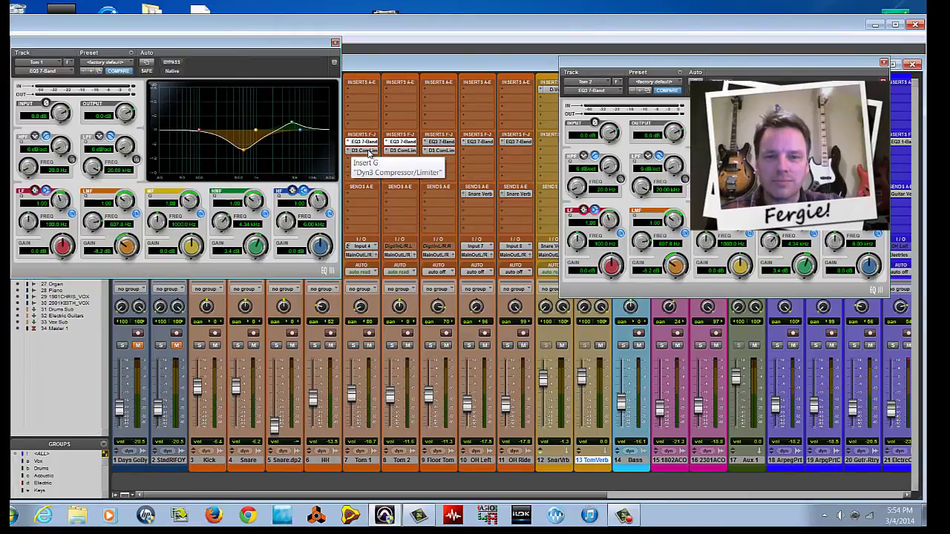
{"action": "left_click", "coordinate": [369, 152]}
{"action": "left_click_drag", "start_coordinate": [163, 15], "coordinate": [181, 274]}
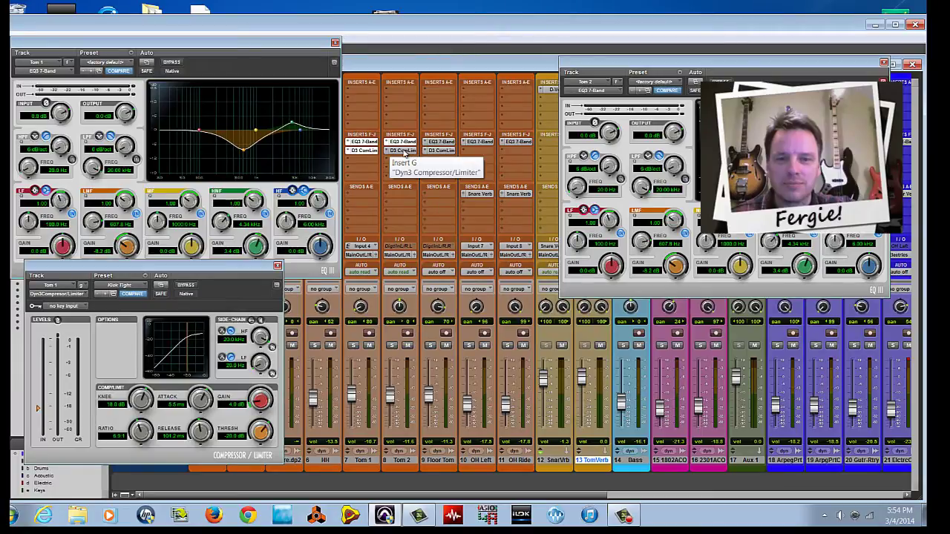
{"action": "left_click", "coordinate": [404, 152]}
{"action": "left_click_drag", "start_coordinate": [204, 10], "coordinate": [770, 293]}
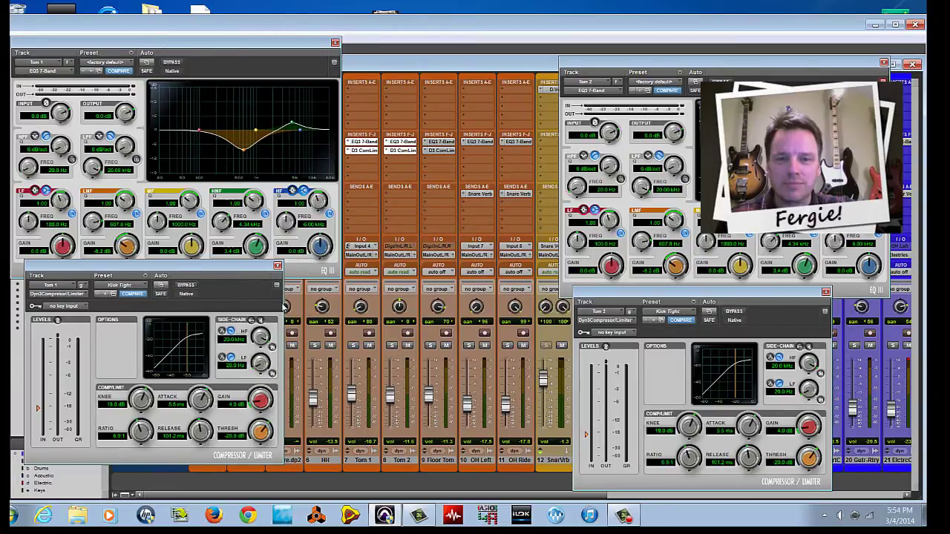
Close Tom 1's compressor and EQ3 windows and Tom 2's EQ3 window.
{"action": "left_click", "coordinate": [278, 267]}
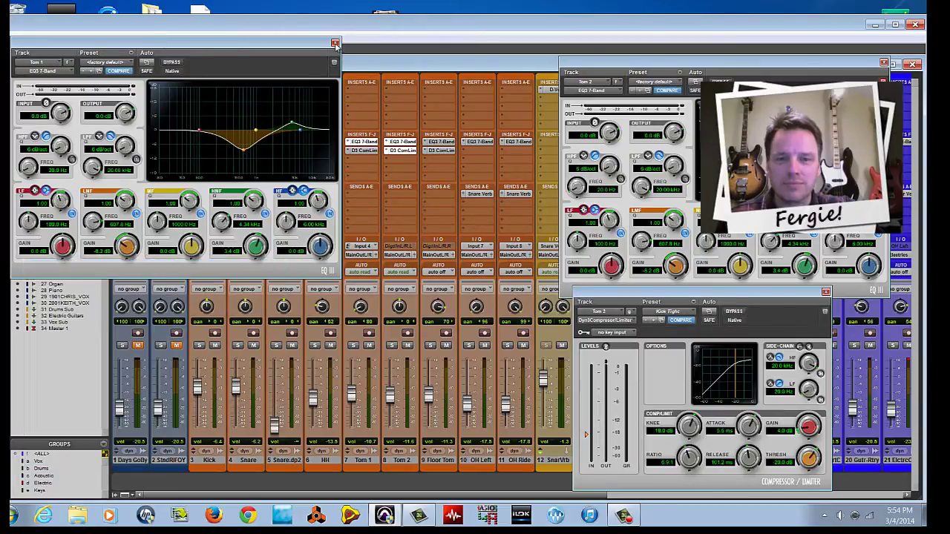
{"action": "left_click", "coordinate": [335, 43]}
{"action": "left_click", "coordinate": [883, 62]}
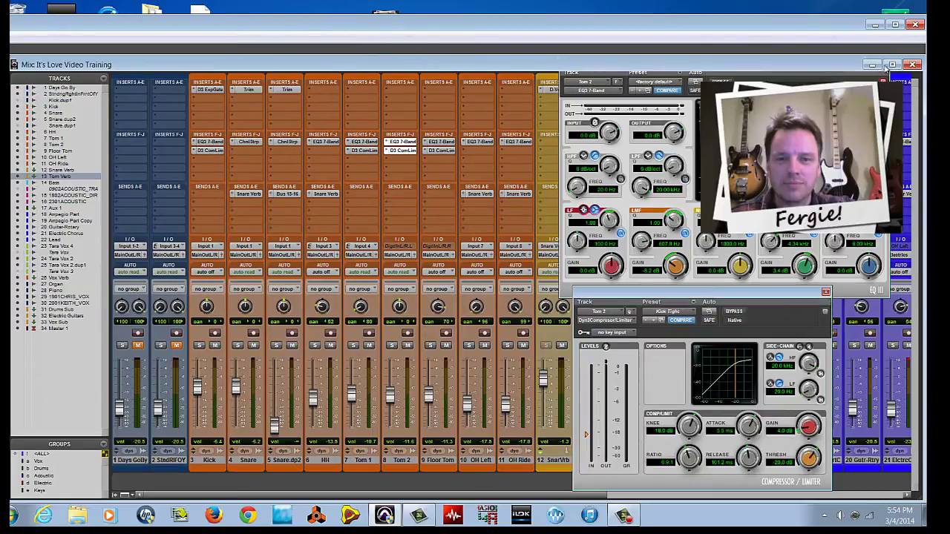
Close Tom 2's compressor, then toggle Insert F and the first sends on all channels and back.
{"action": "left_click", "coordinate": [826, 294]}
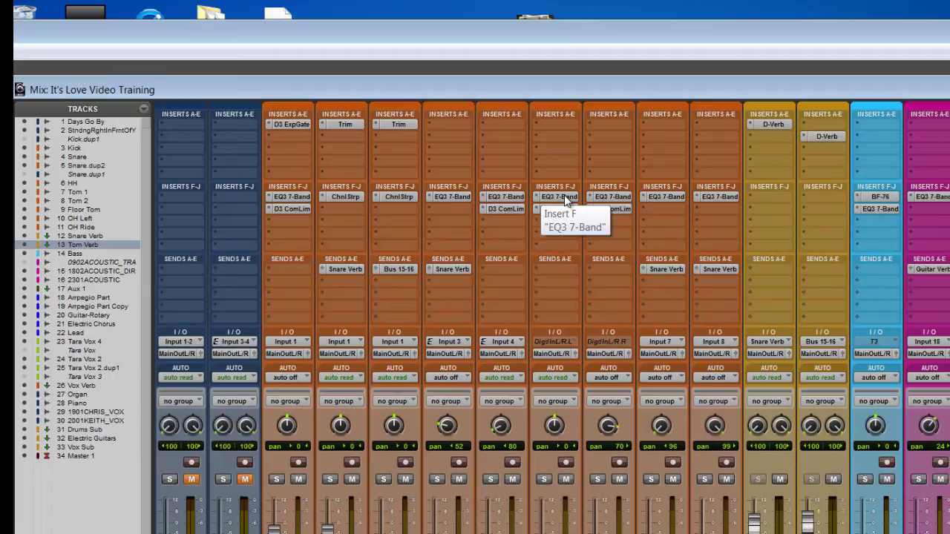
{"action": "left_click", "coordinate": [566, 200]}
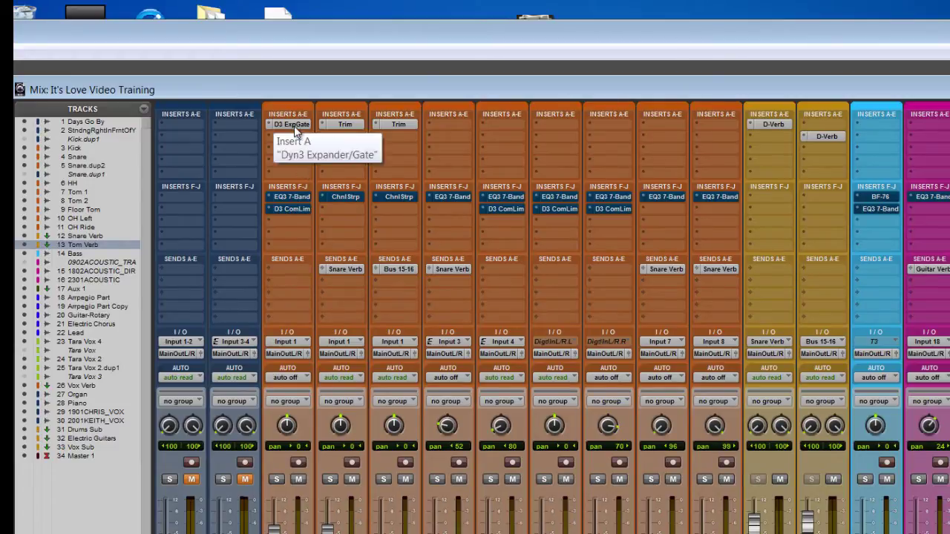
{"action": "left_click", "coordinate": [339, 266]}
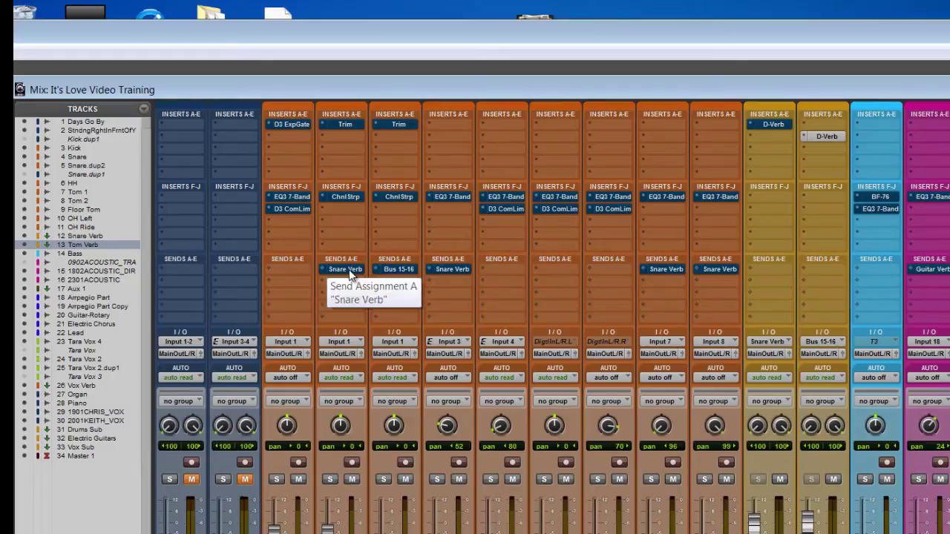
{"action": "left_click", "coordinate": [351, 269]}
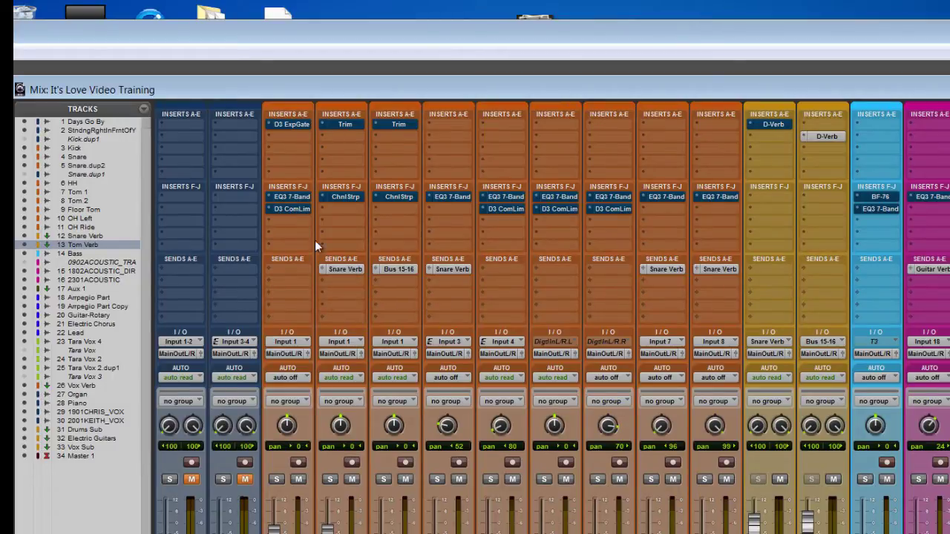
Toggle the second and first F-J inserts and the first A-E inserts on all channels.
{"action": "left_click", "coordinate": [292, 210], "text": "ctrl+alt+super"}
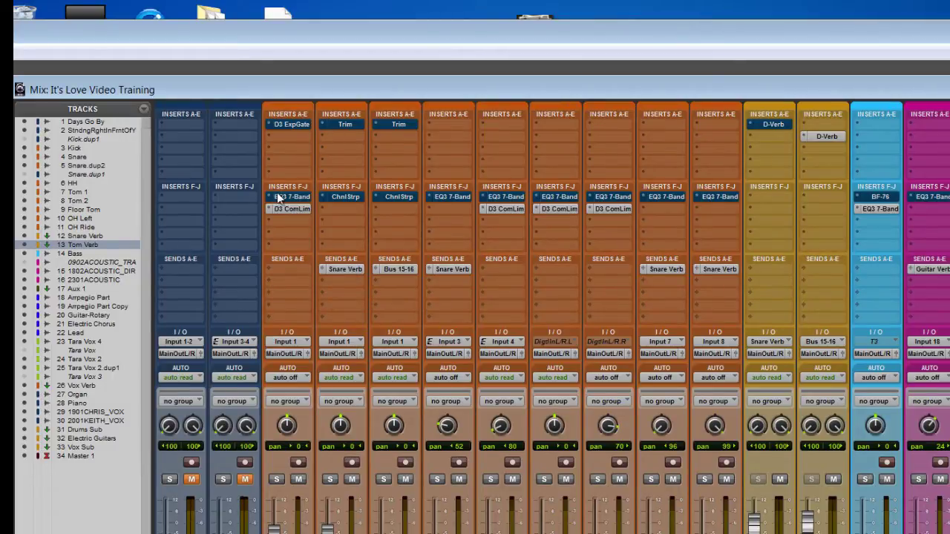
{"action": "left_click", "coordinate": [283, 197], "text": "ctrl+alt+super"}
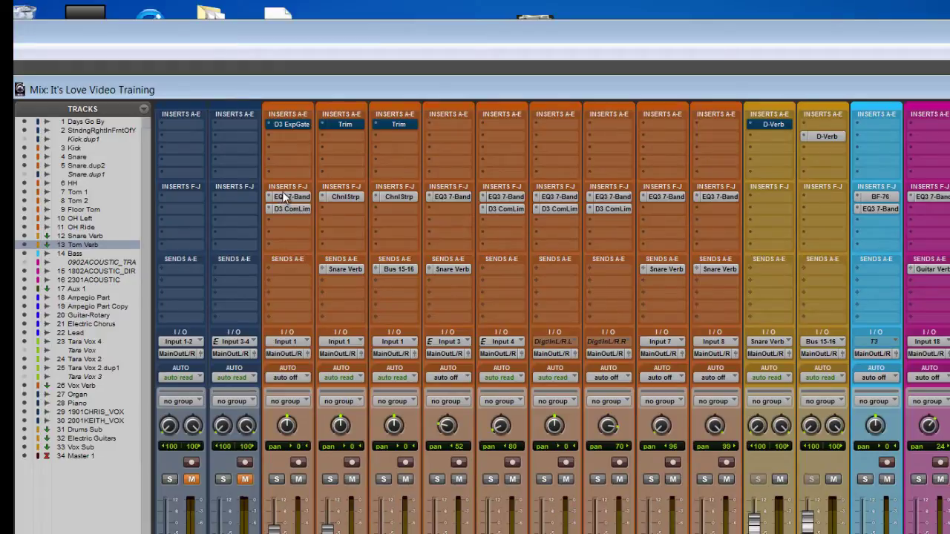
{"action": "left_click", "coordinate": [283, 125], "text": "ctrl+alt+super"}
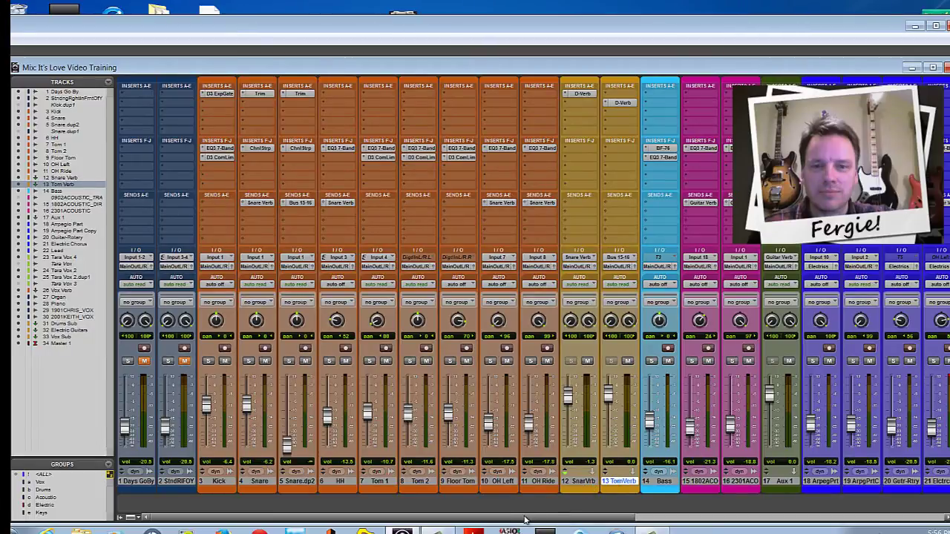
{"action": "left_click_drag", "start_coordinate": [527, 518], "coordinate": [883, 527]}
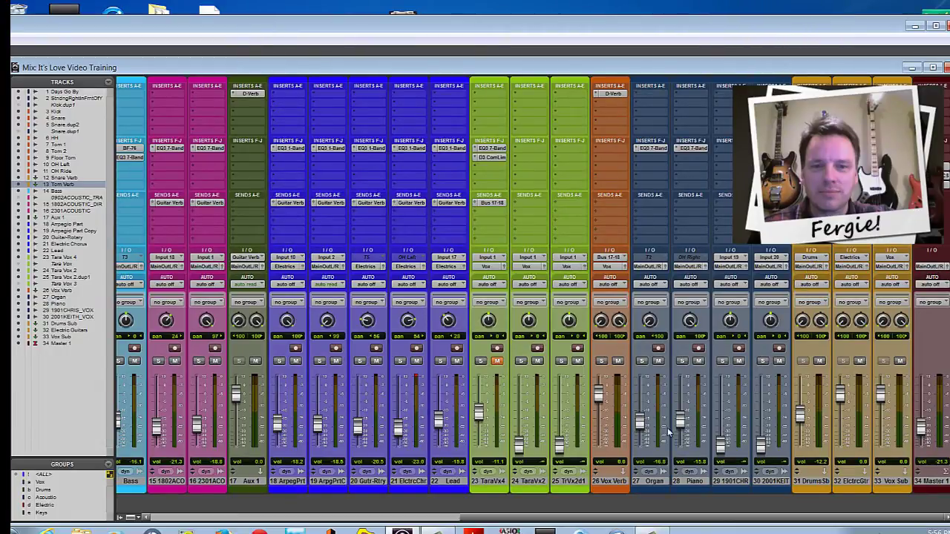
{"action": "left_click_drag", "start_coordinate": [615, 517], "coordinate": [274, 524]}
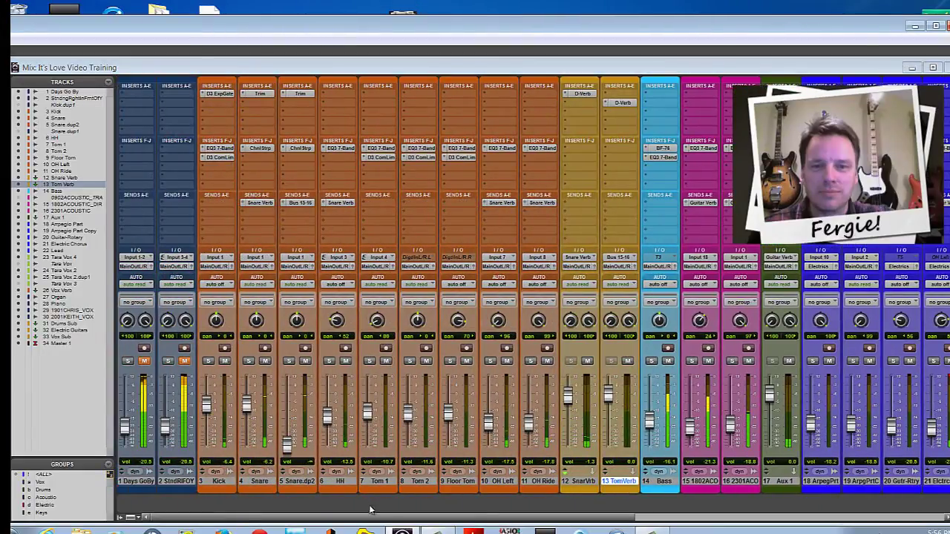
{"action": "scroll", "coordinate": [365, 520], "scroll_direction": "right", "scroll_amount": 10}
{"action": "scroll", "coordinate": [364, 519], "scroll_direction": "right", "scroll_amount": 1}
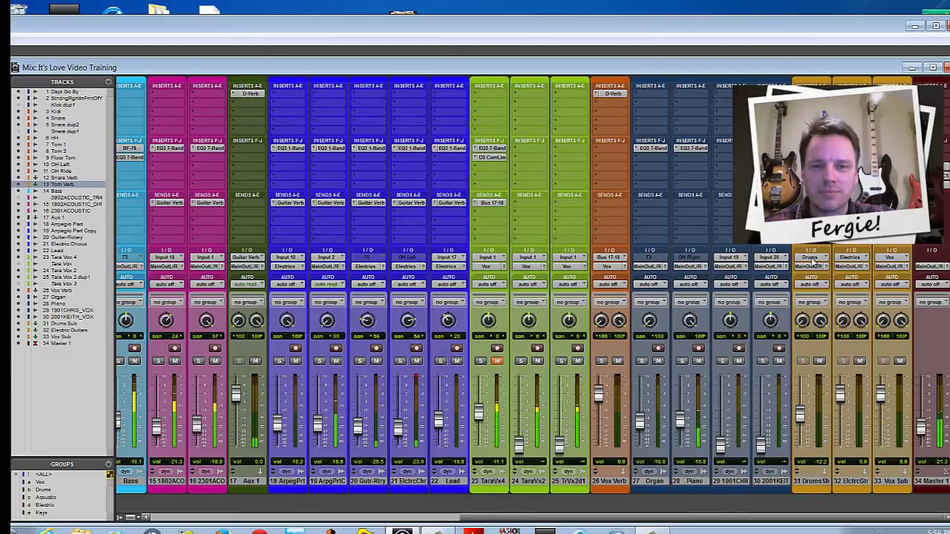
{"action": "left_click_drag", "start_coordinate": [705, 517], "coordinate": [361, 517]}
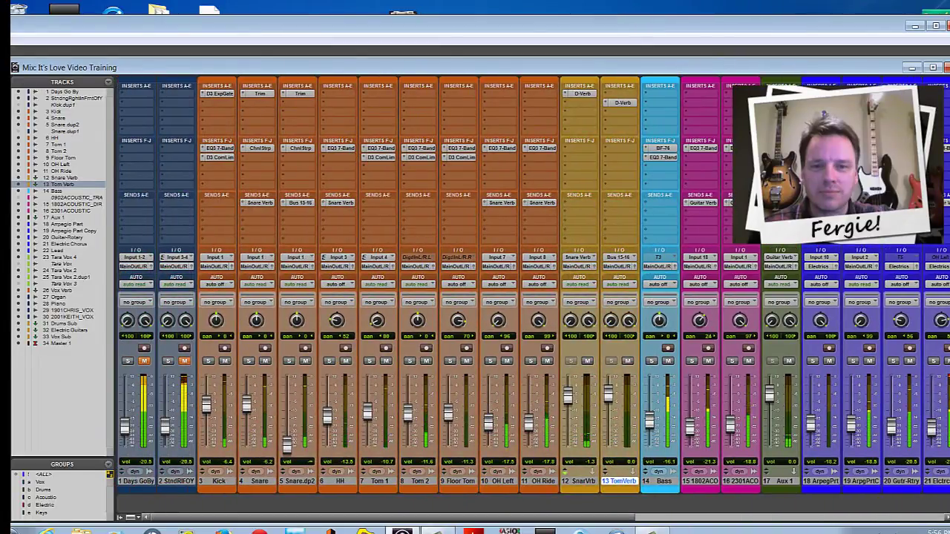
{"action": "left_click", "coordinate": [217, 266]}
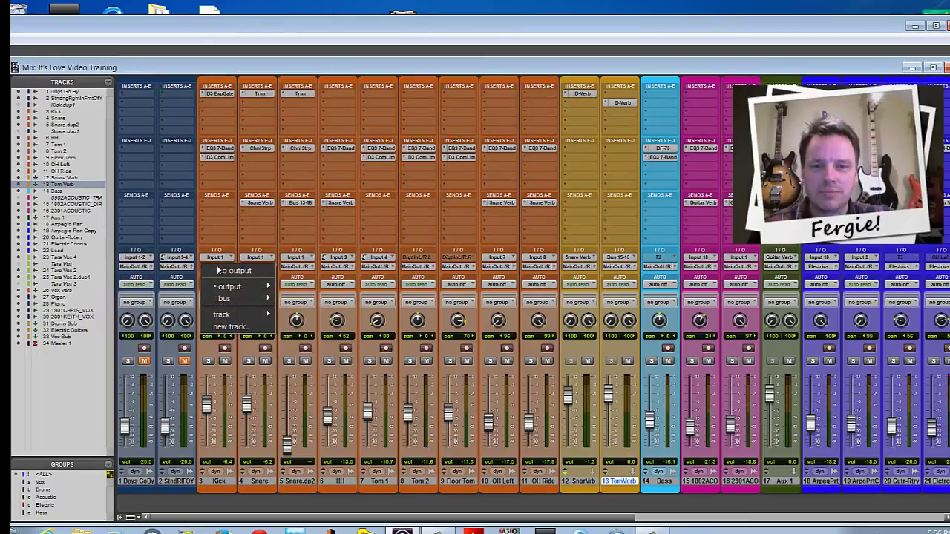
{"action": "mouse_move", "coordinate": [228, 299]}
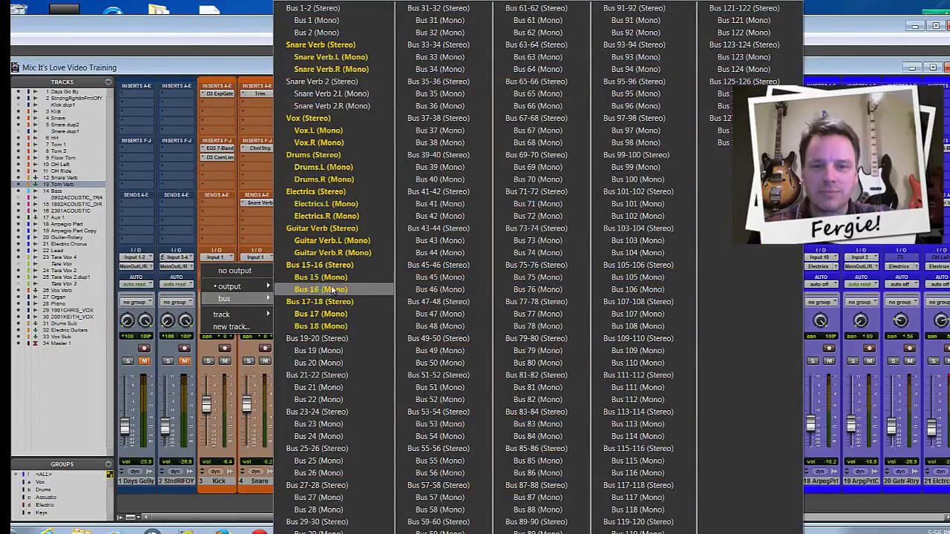
{"action": "left_click", "coordinate": [318, 155]}
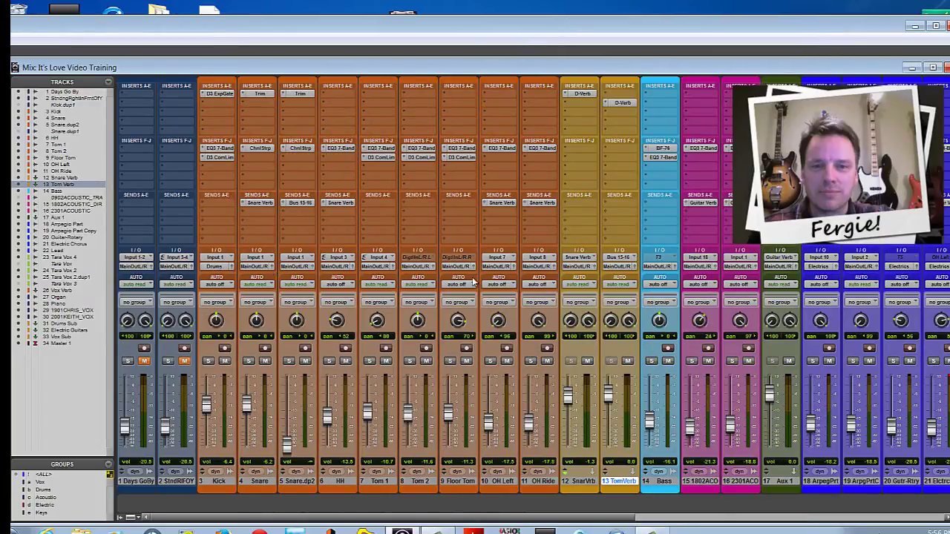
{"action": "left_click", "coordinate": [214, 266]}
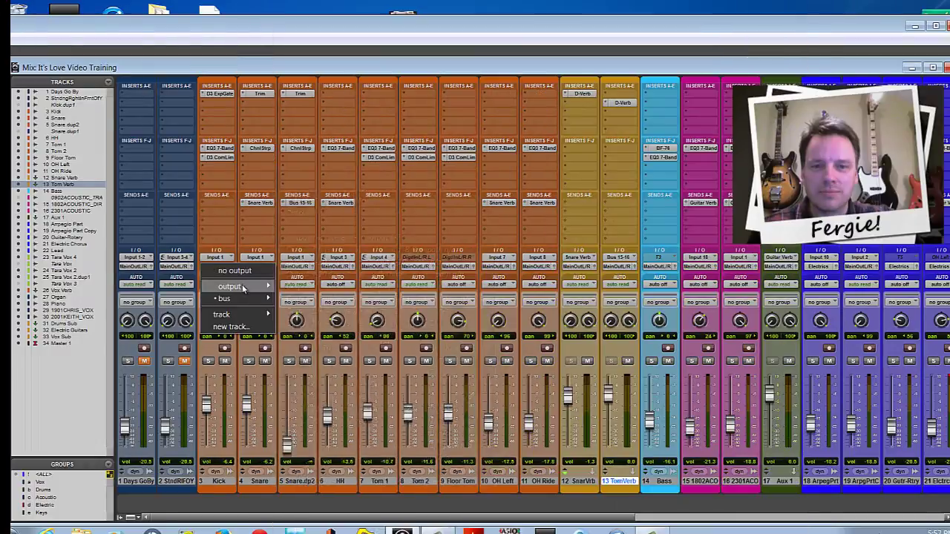
{"action": "mouse_move", "coordinate": [245, 290]}
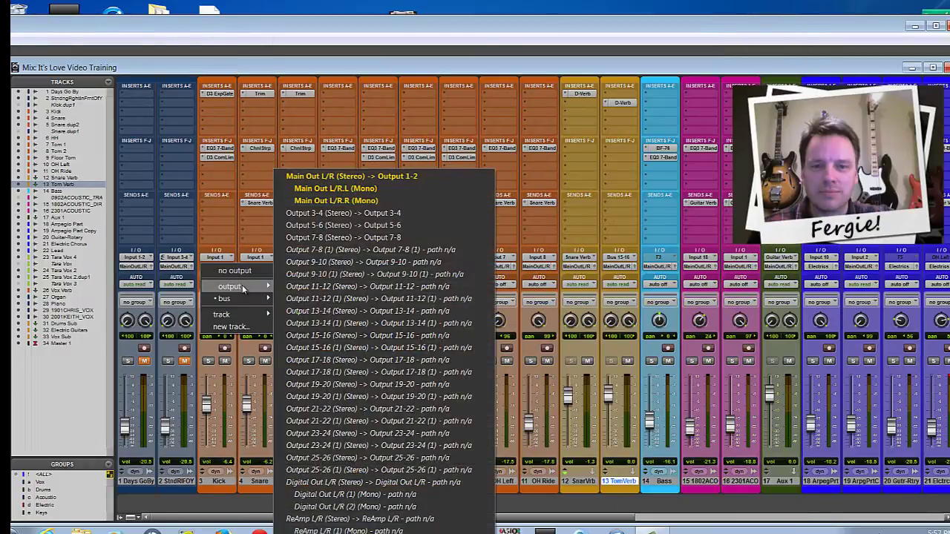
{"action": "left_click", "coordinate": [337, 177]}
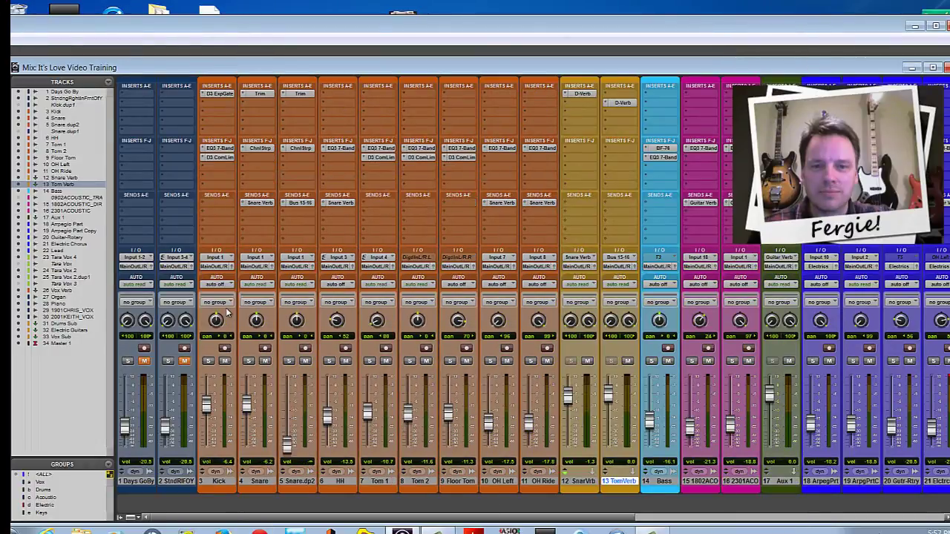
Route the Kick through TomVerb tracks' outputs to the Drums (Stereo) bus and play the mix.
{"action": "left_click", "coordinate": [214, 482]}
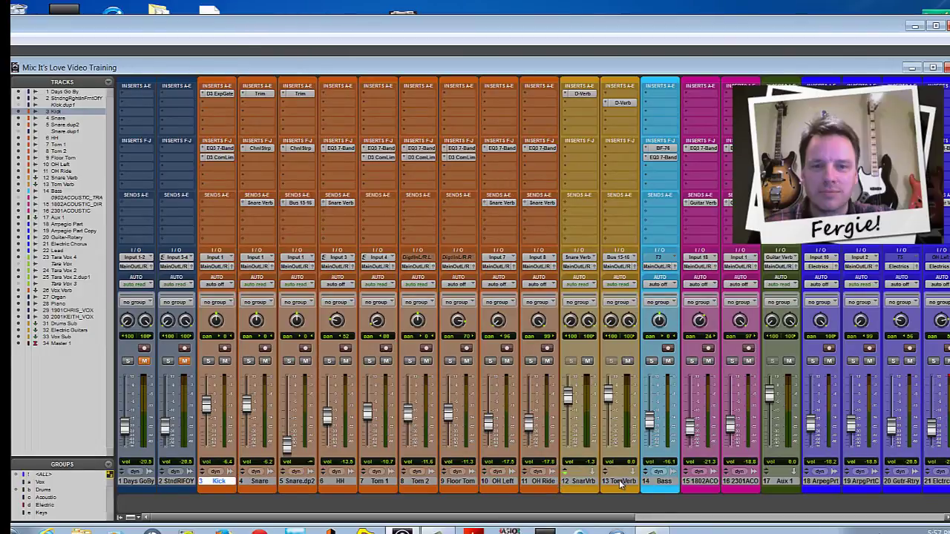
{"action": "left_click", "coordinate": [620, 481], "text": "shift"}
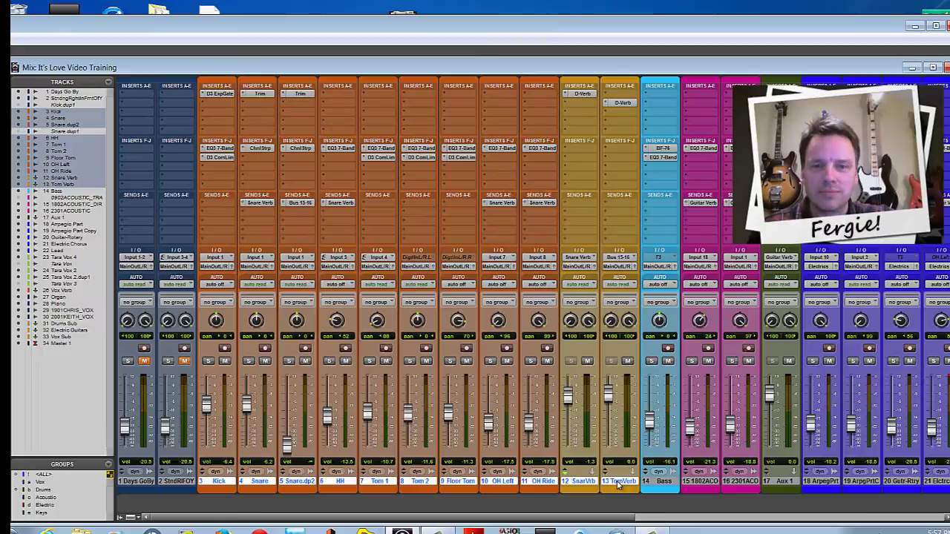
{"action": "left_click", "coordinate": [216, 268]}
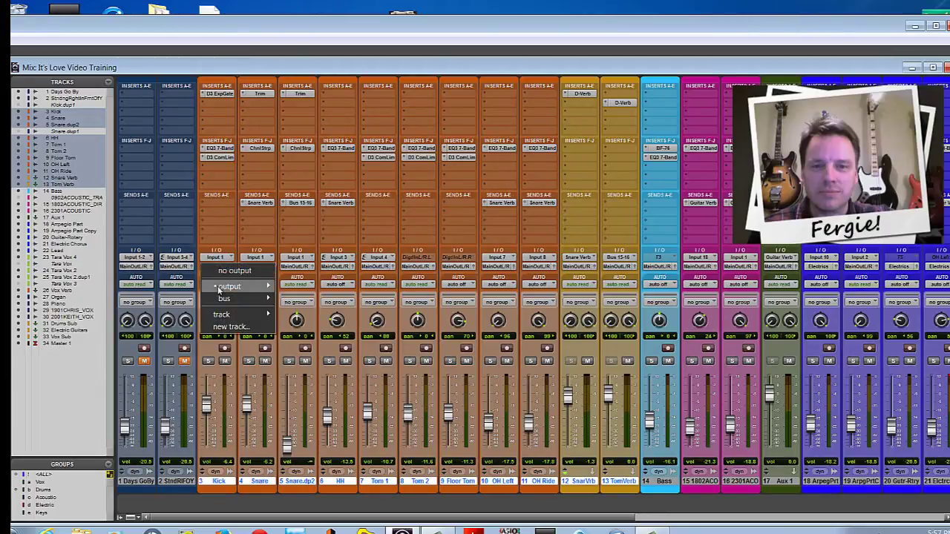
{"action": "mouse_move", "coordinate": [225, 298]}
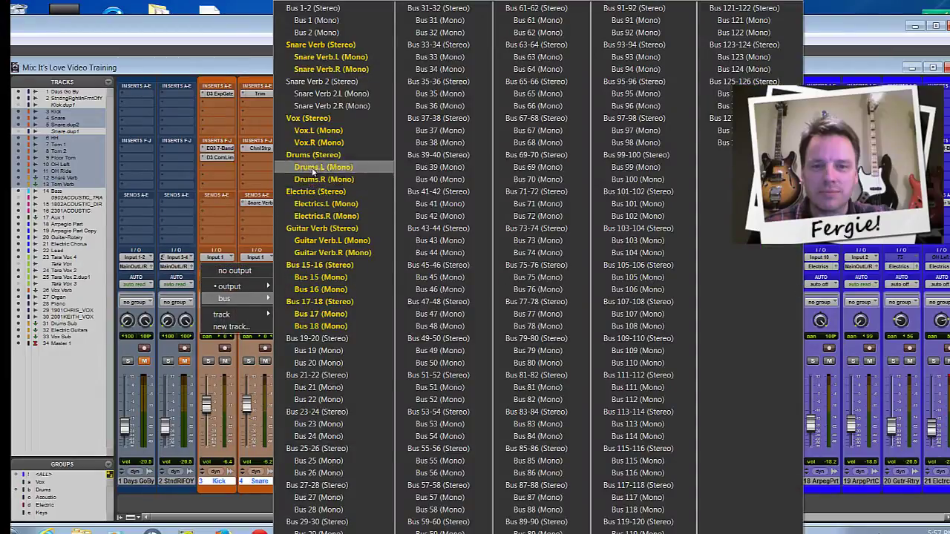
{"action": "left_click", "coordinate": [313, 154]}
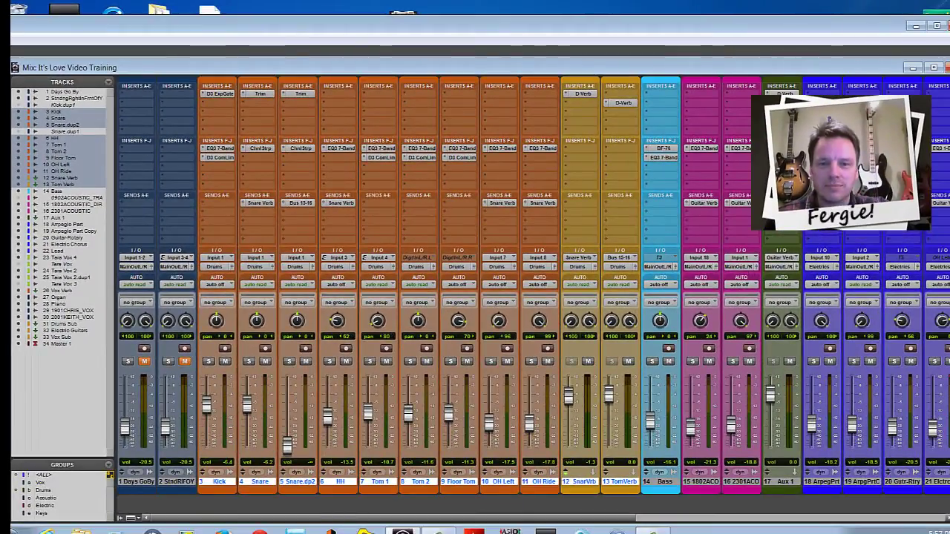
{"action": "key", "text": "space"}
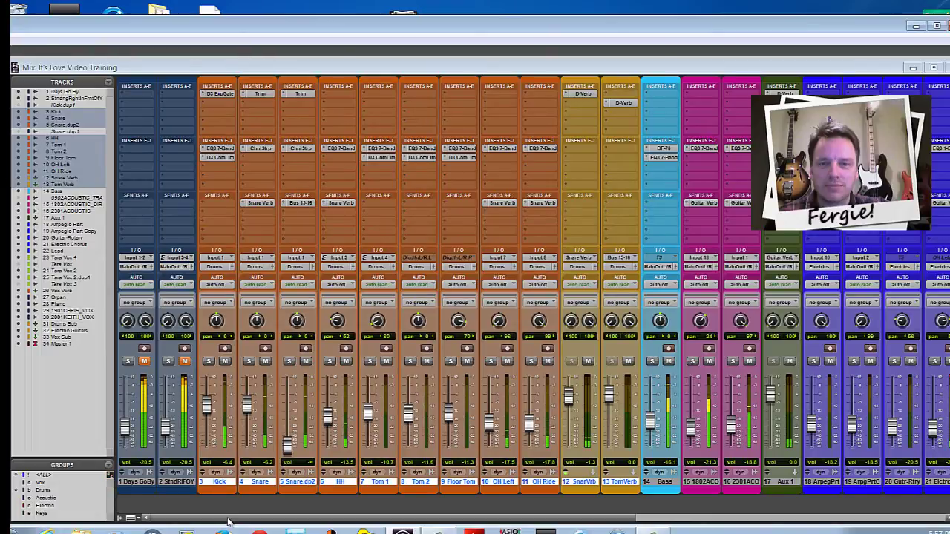
{"action": "left_click_drag", "start_coordinate": [226, 518], "coordinate": [494, 528]}
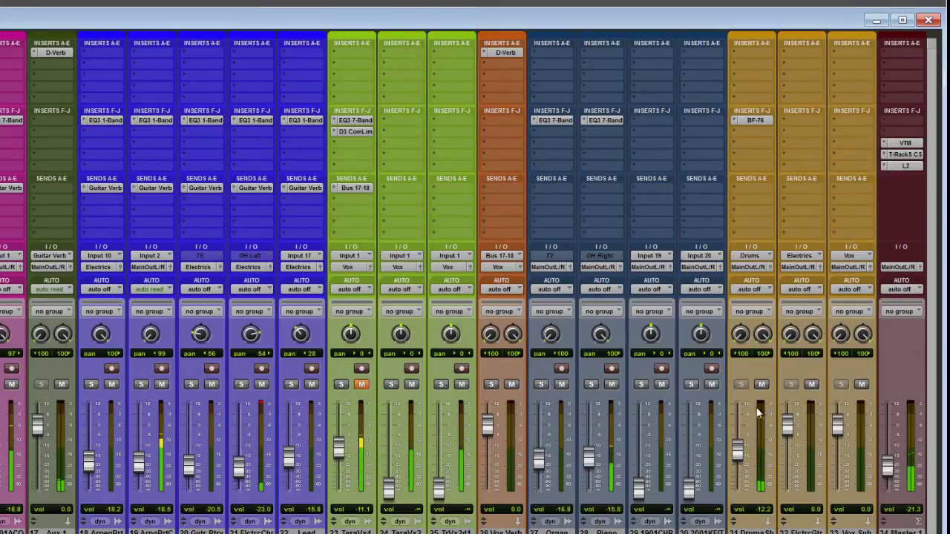
Mute and unmute the Drums Sub aux to compare, then raise its fader slightly.
{"action": "left_click", "coordinate": [761, 384]}
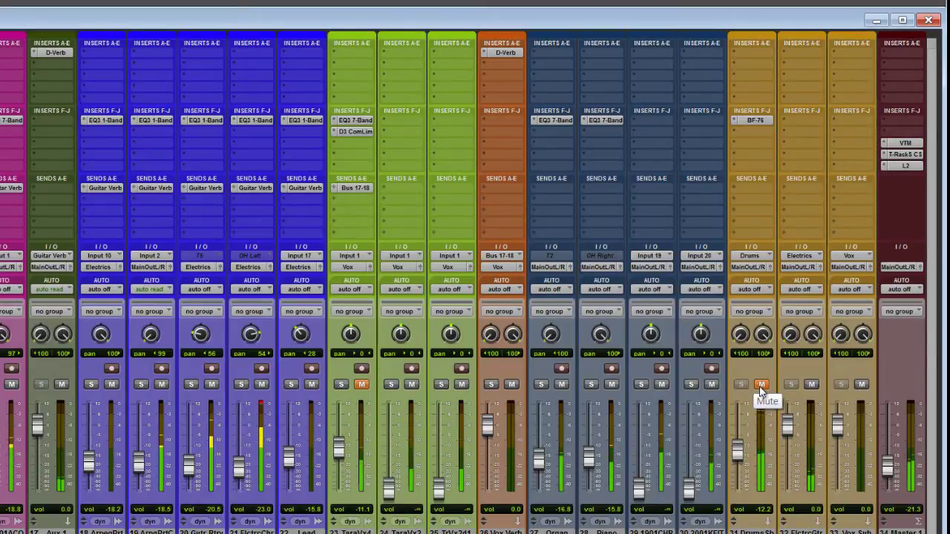
{"action": "left_click", "coordinate": [760, 385]}
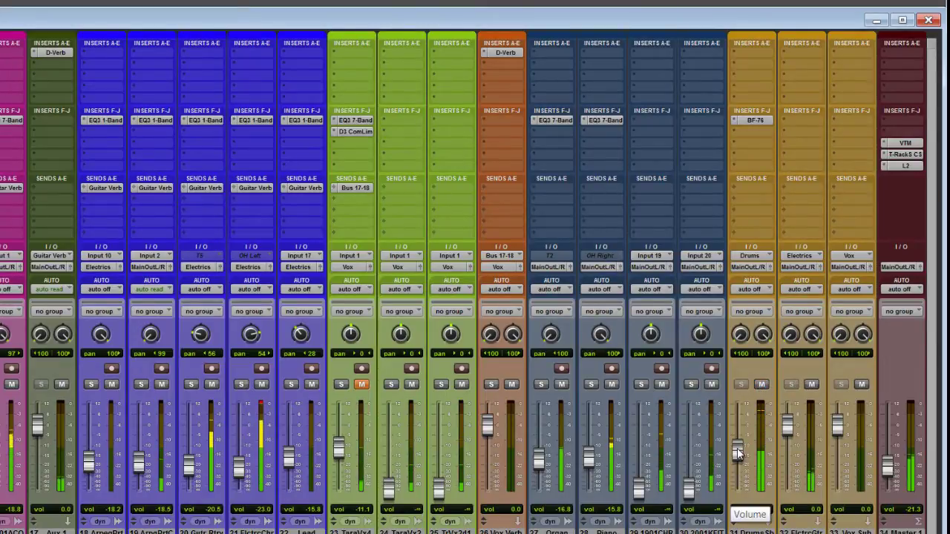
{"action": "left_click_drag", "start_coordinate": [737, 454], "coordinate": [743, 455]}
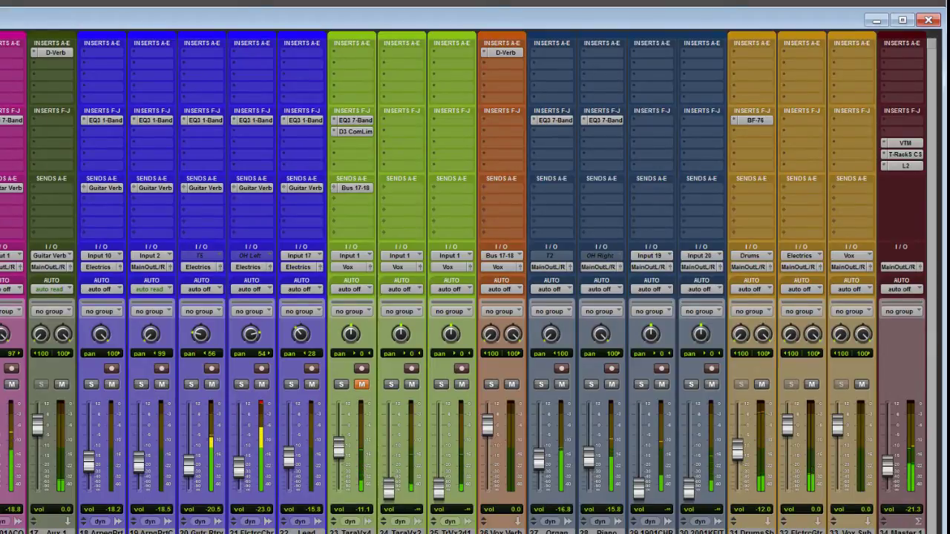
Scroll the mixer left to show the Kick, Snare and other drum channels.
{"action": "scroll", "coordinate": [465, 282], "scroll_direction": "left", "scroll_amount": 10}
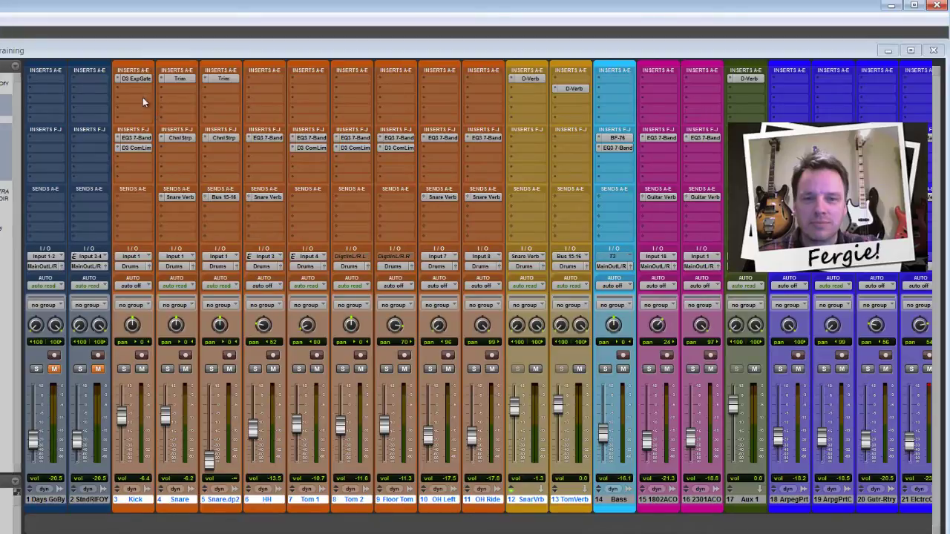
Set insert slots A, F and G to no insert on all channels, then clear all sends.
{"action": "left_click", "coordinate": [204, 80]}
{"action": "left_click", "coordinate": [222, 83], "text": "alt"}
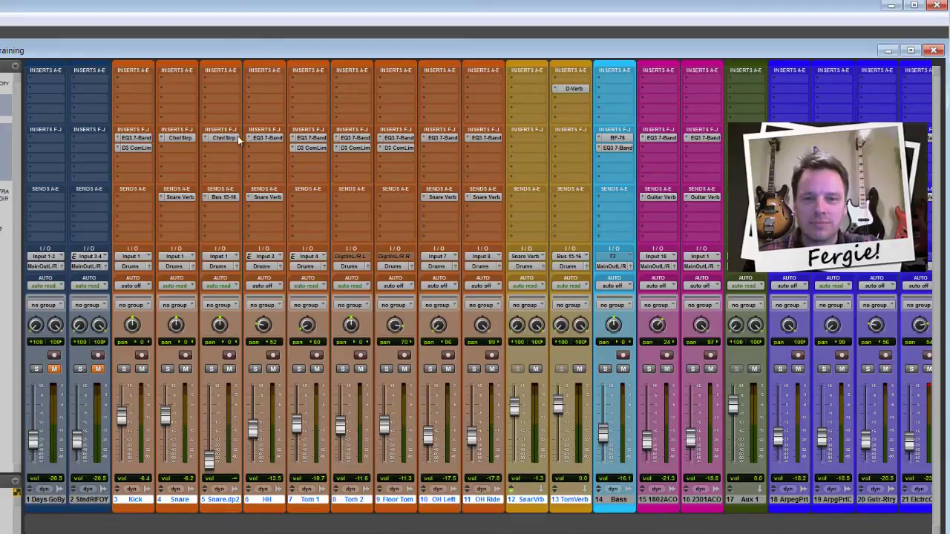
{"action": "left_click", "coordinate": [467, 138]}
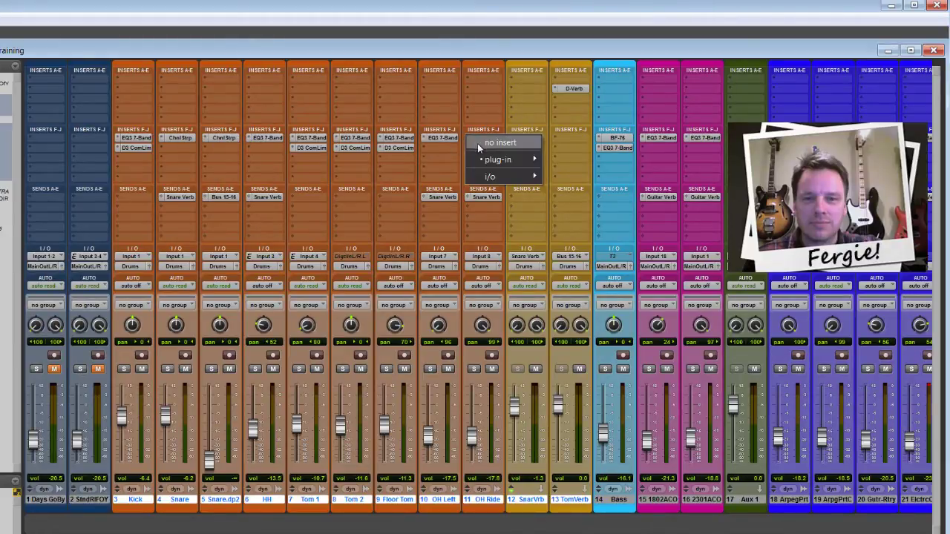
{"action": "left_click", "coordinate": [477, 143], "text": "alt"}
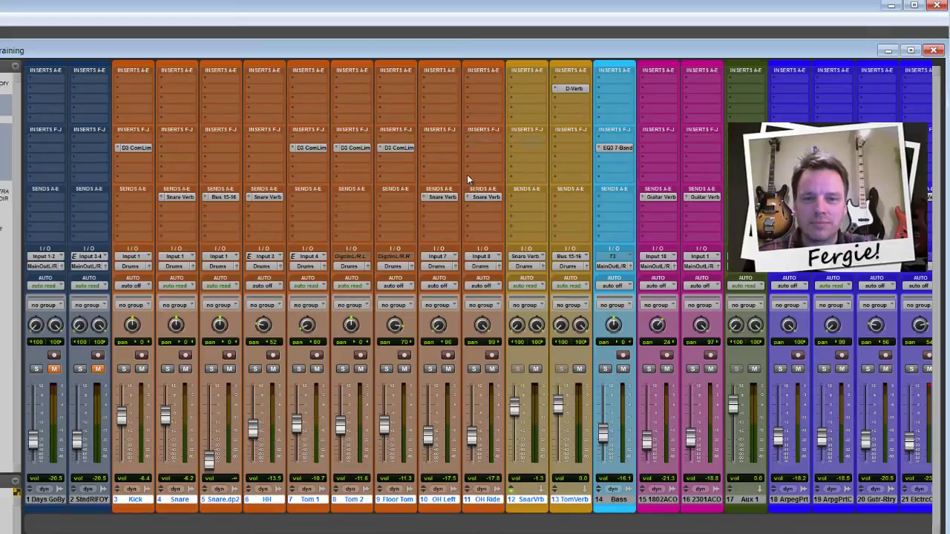
{"action": "left_click", "coordinate": [292, 147]}
{"action": "left_click", "coordinate": [298, 151], "text": "alt"}
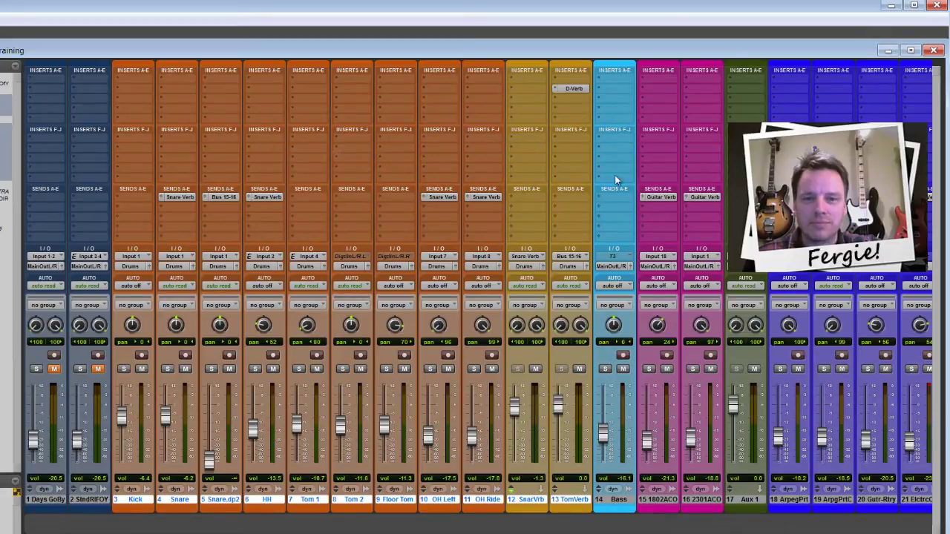
{"action": "left_click", "coordinate": [162, 202], "text": "alt"}
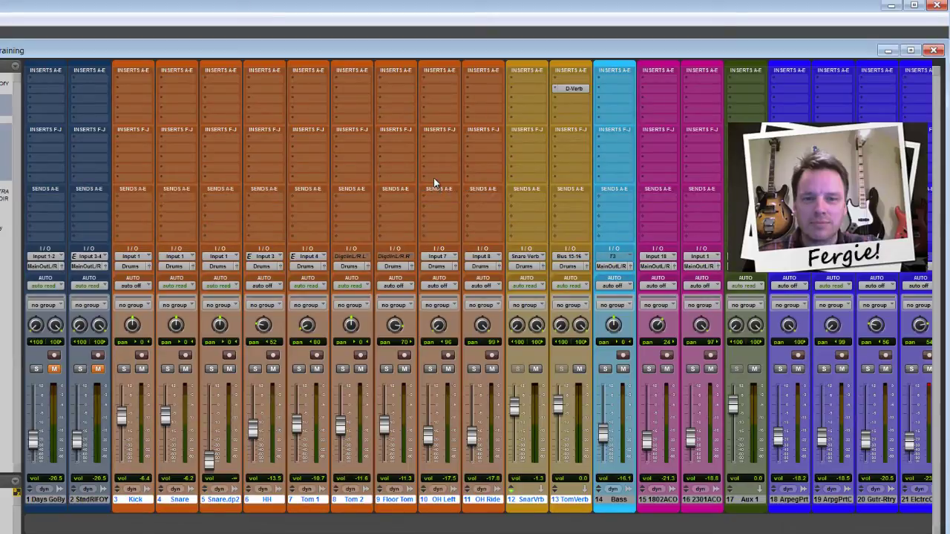